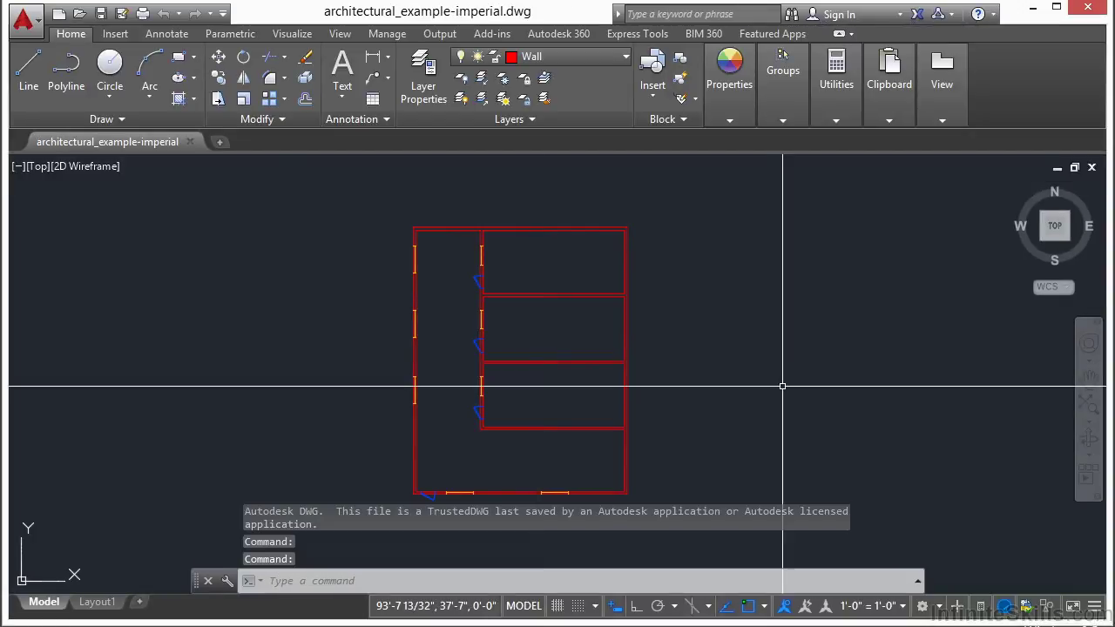
Turn off the current Wall layer by picking a wall line of the floor plan and confirming
middle_drag(692, 397, 688, 355)
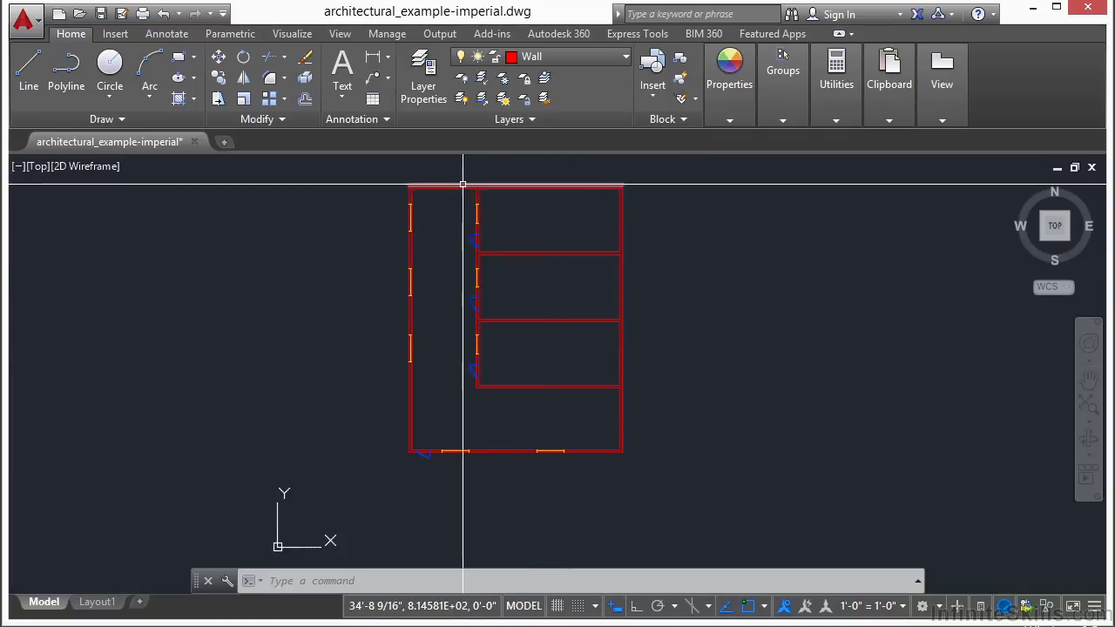
click(462, 81)
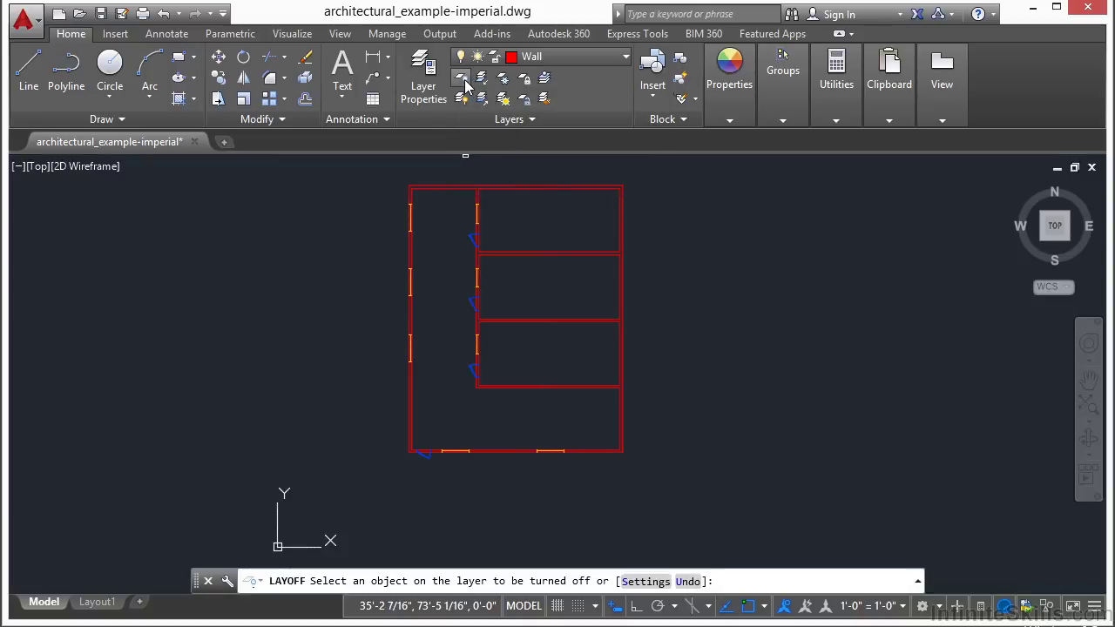
click(452, 184)
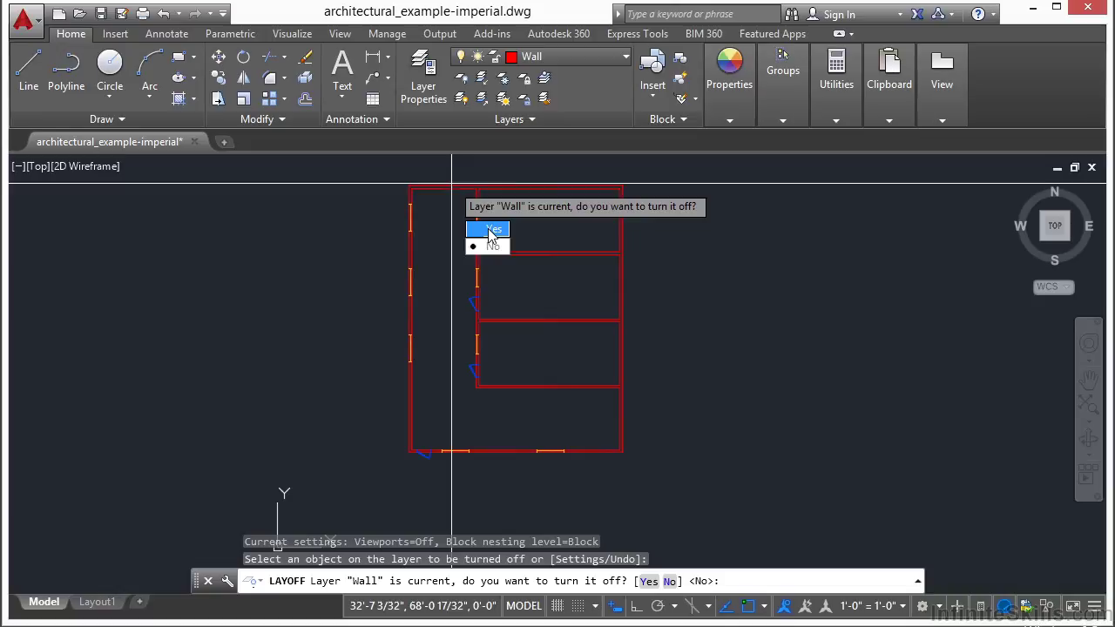
click(492, 232)
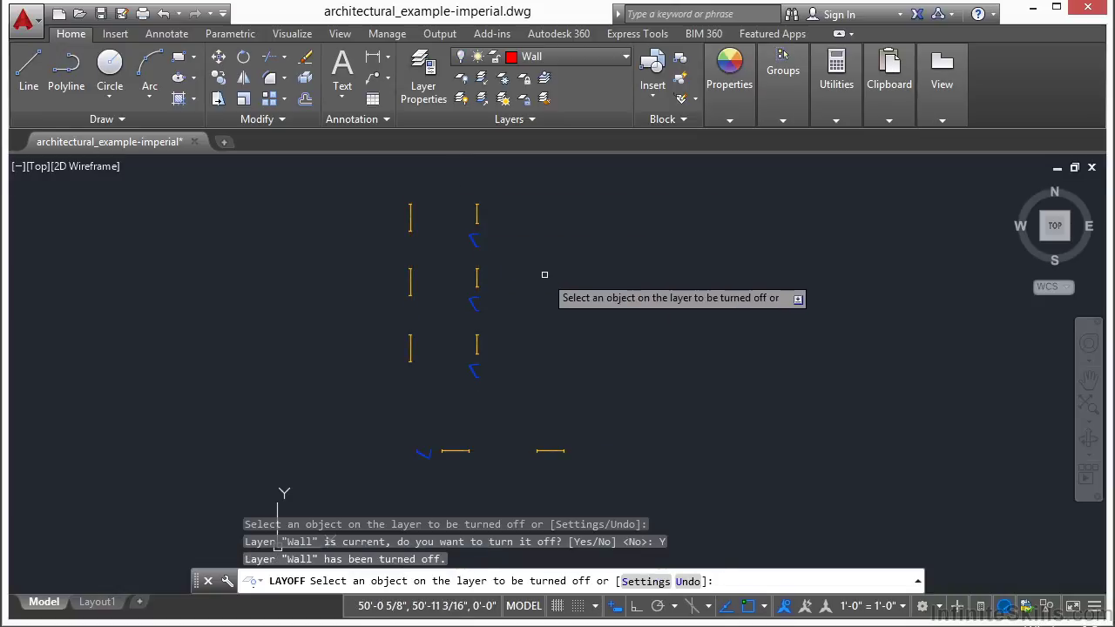
key(Return)
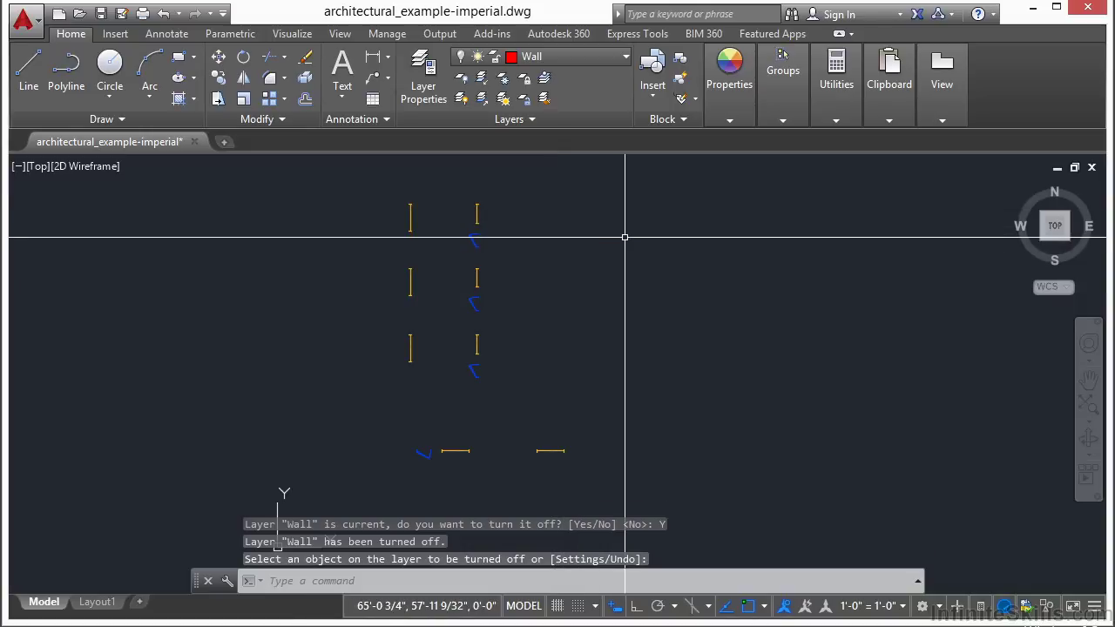
Draw a steep single-segment line in the empty area to the right of the floor plan on the turned-off Wall layer
text(l)
key(Return)
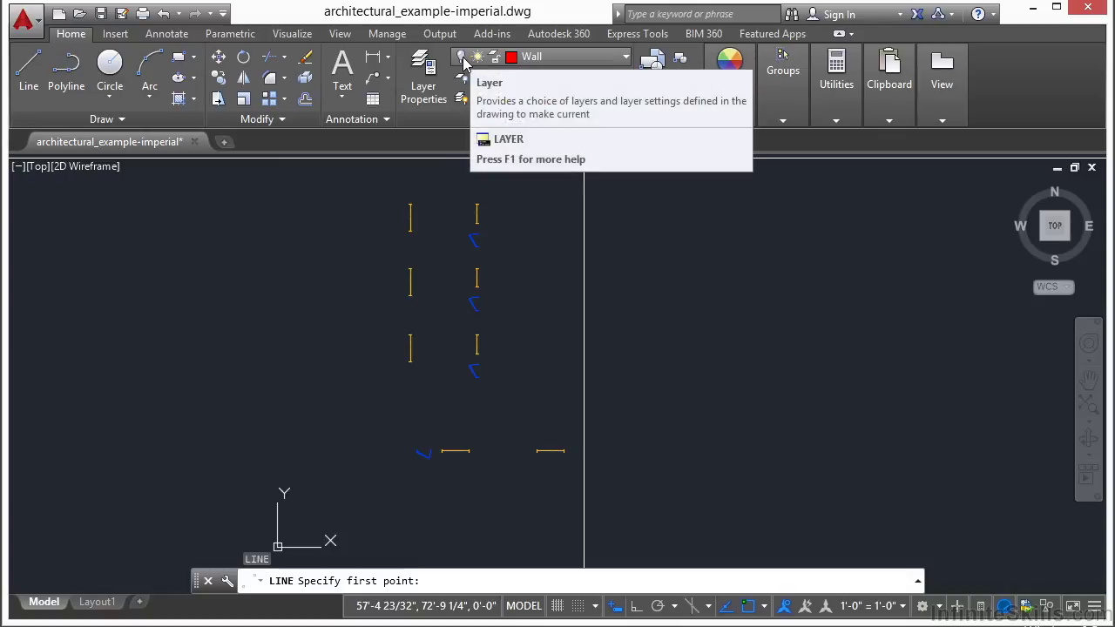
click(783, 228)
click(840, 370)
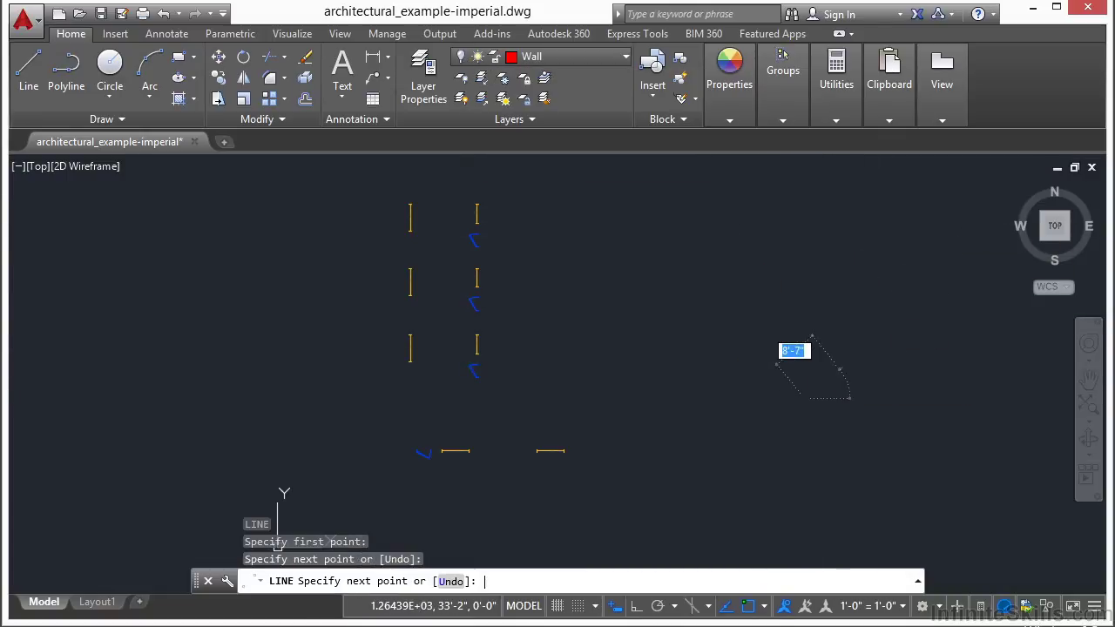
key(Return)
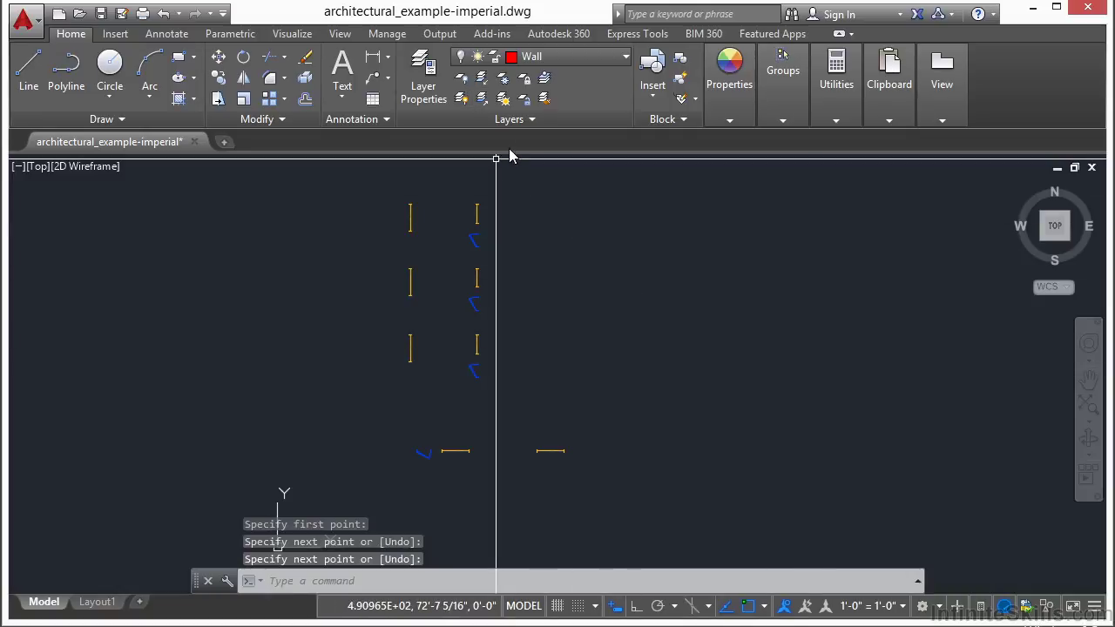
Turn all layers back on and erase the test line beside the floor plan
click(462, 101)
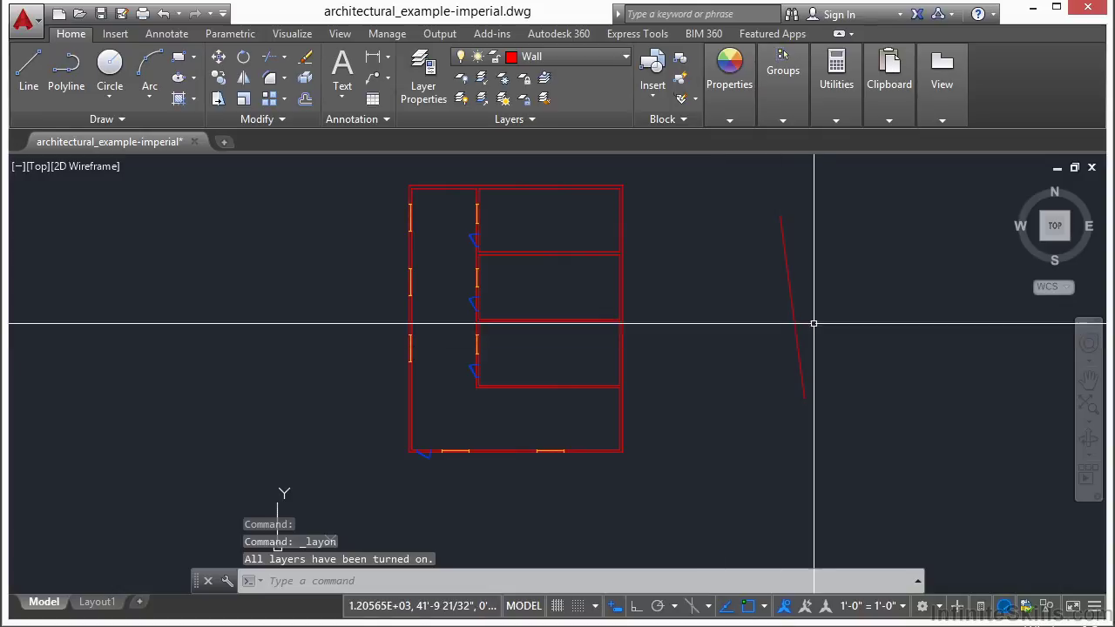
click(798, 301)
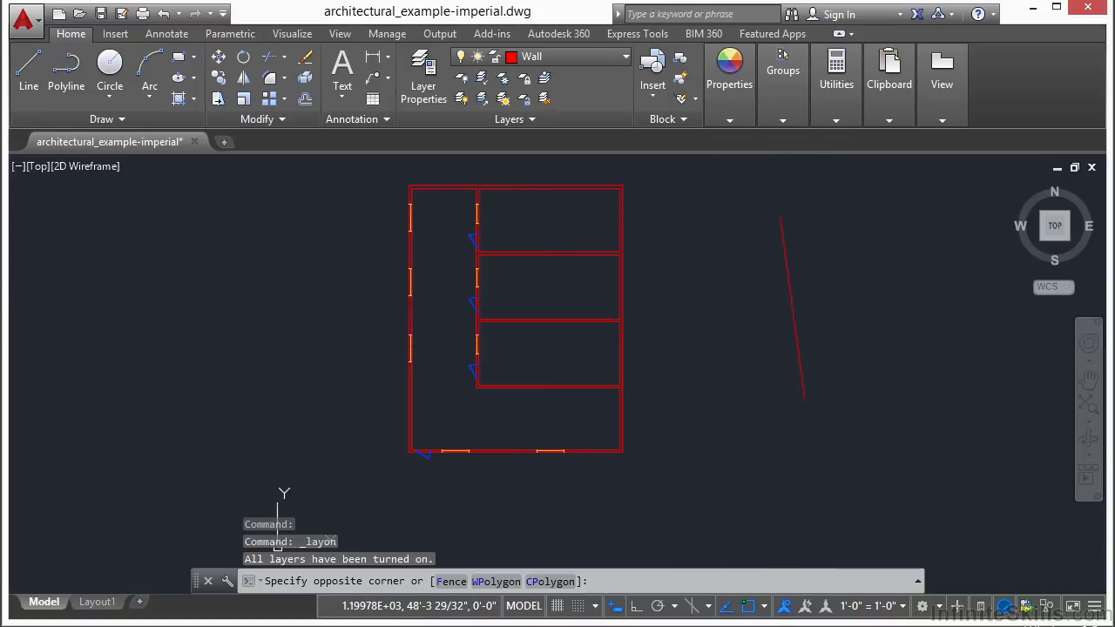
click(742, 290)
key(Delete)
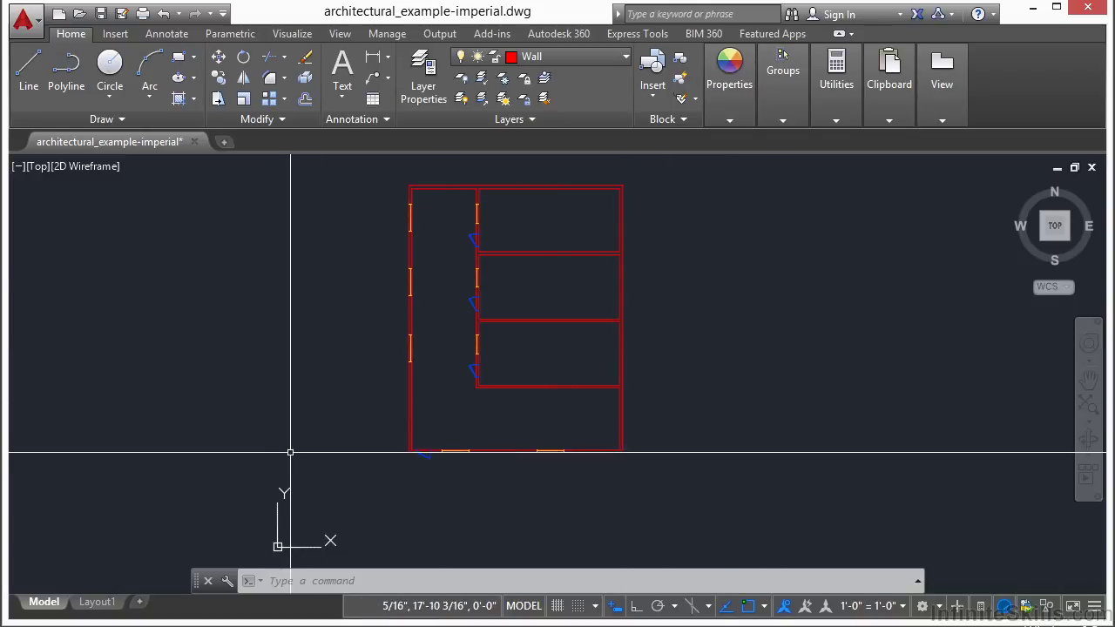
Open Layout1, activate its viewport and zoom the floor plan to its extents inside it
click(96, 601)
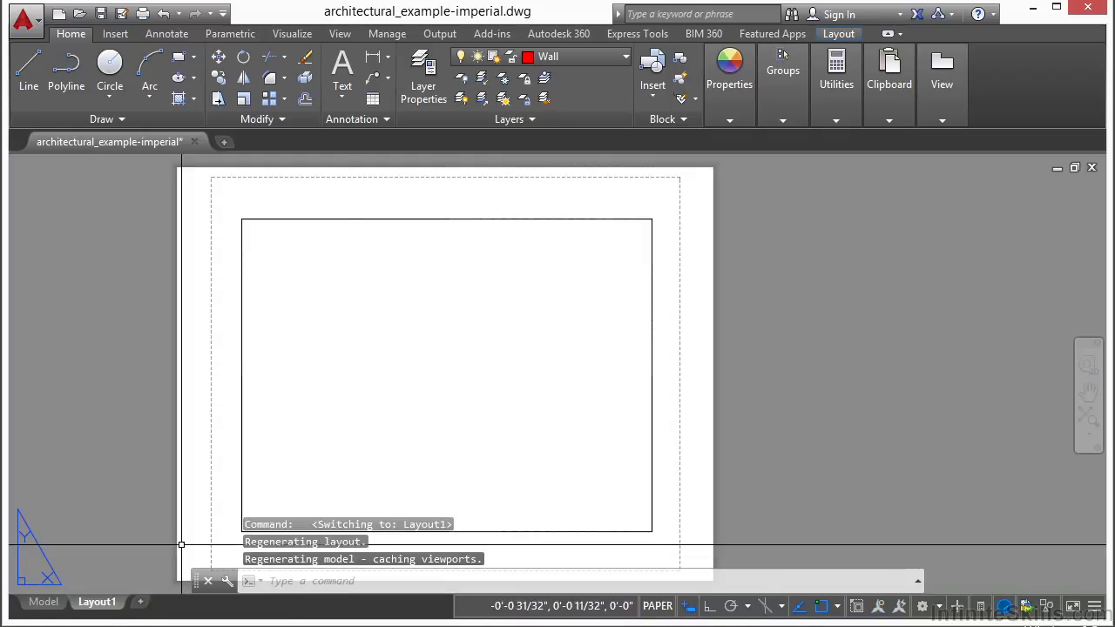
middle_drag(369, 443, 453, 339)
double_click(500, 340)
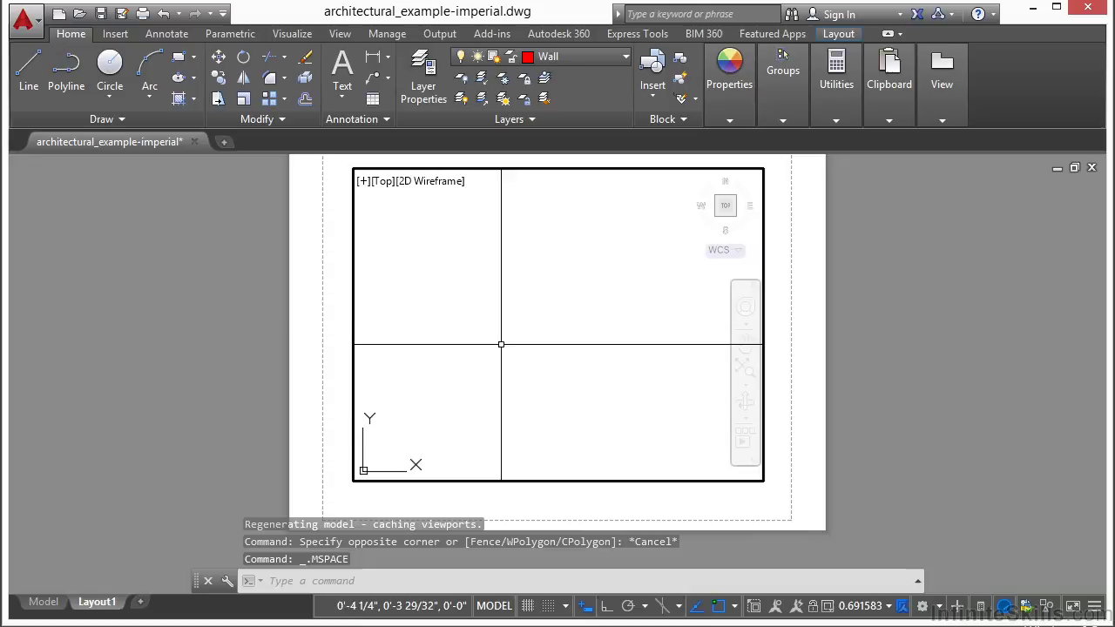
middle_click(579, 355)
middle_click(578, 354)
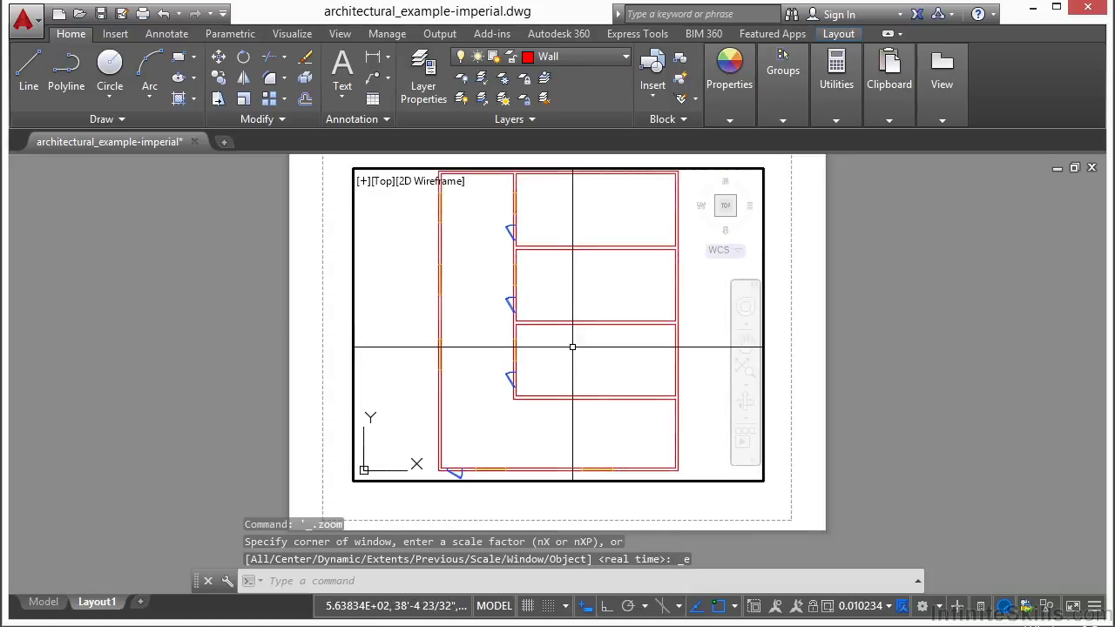
Lock the view of Layout1's viewport and test the lock by zooming in and out
scroll(549, 286, up, 2)
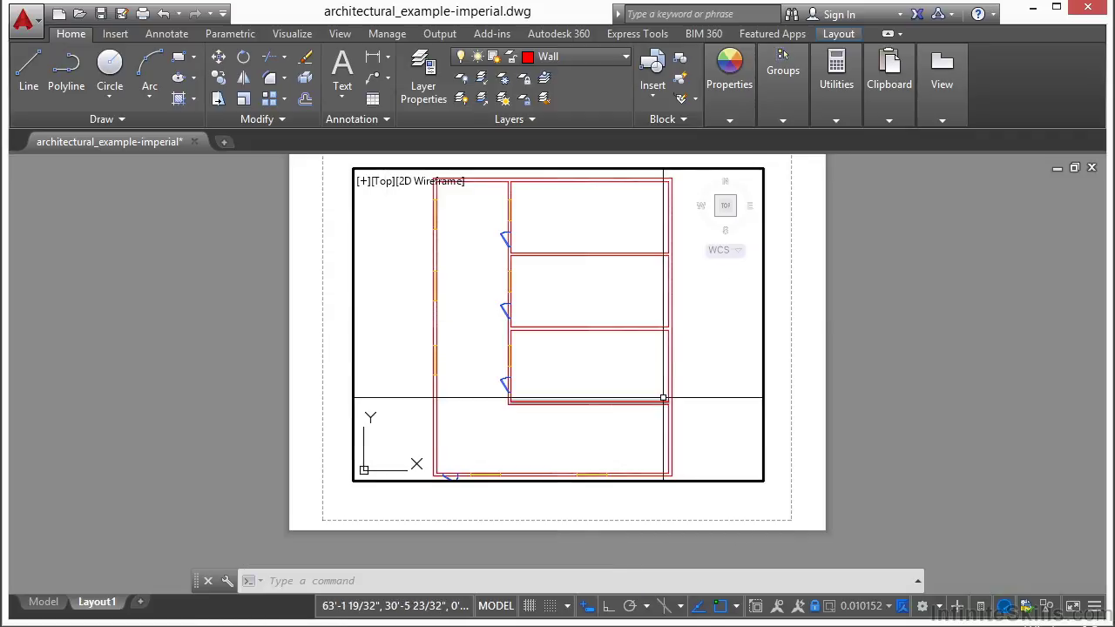
click(814, 606)
scroll(522, 279, down, 1)
scroll(525, 269, up, 8)
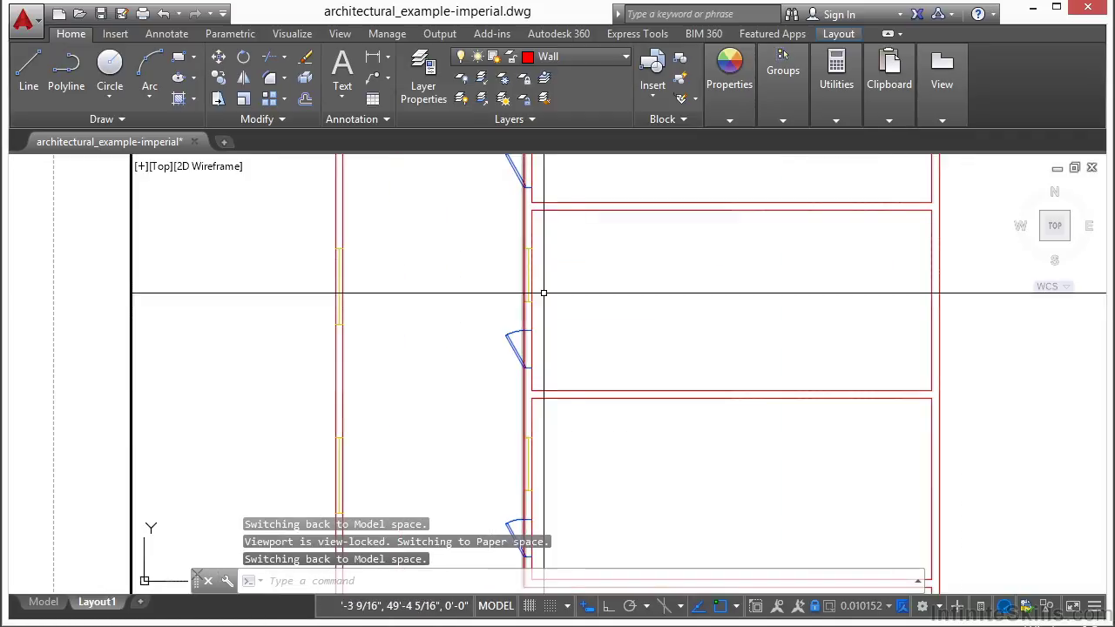
scroll(569, 345, down, 6)
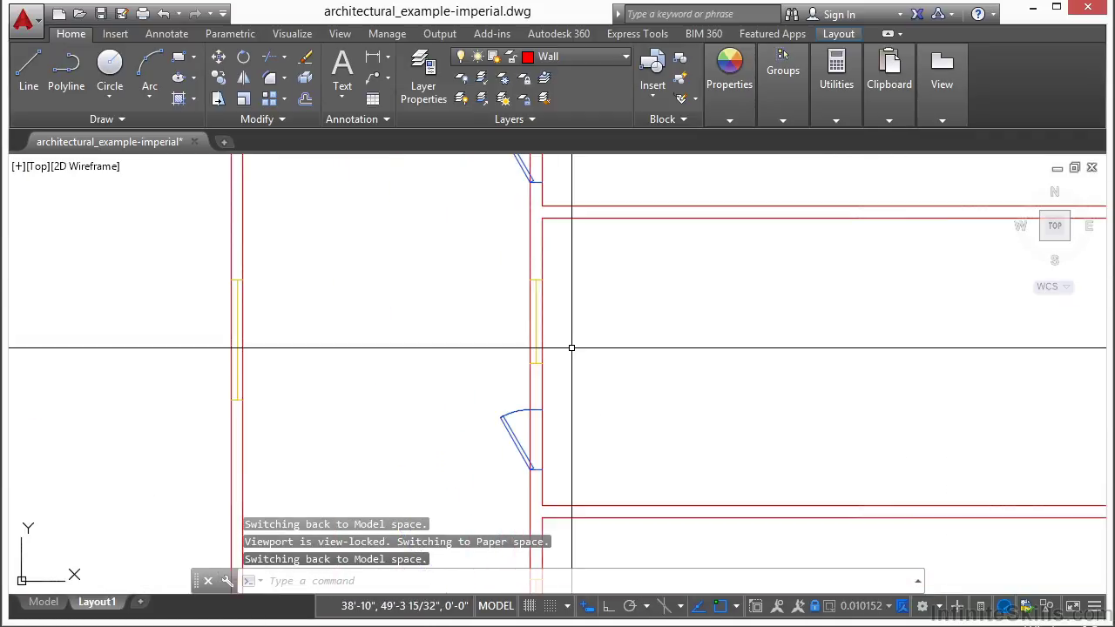
scroll(601, 346, down, 3)
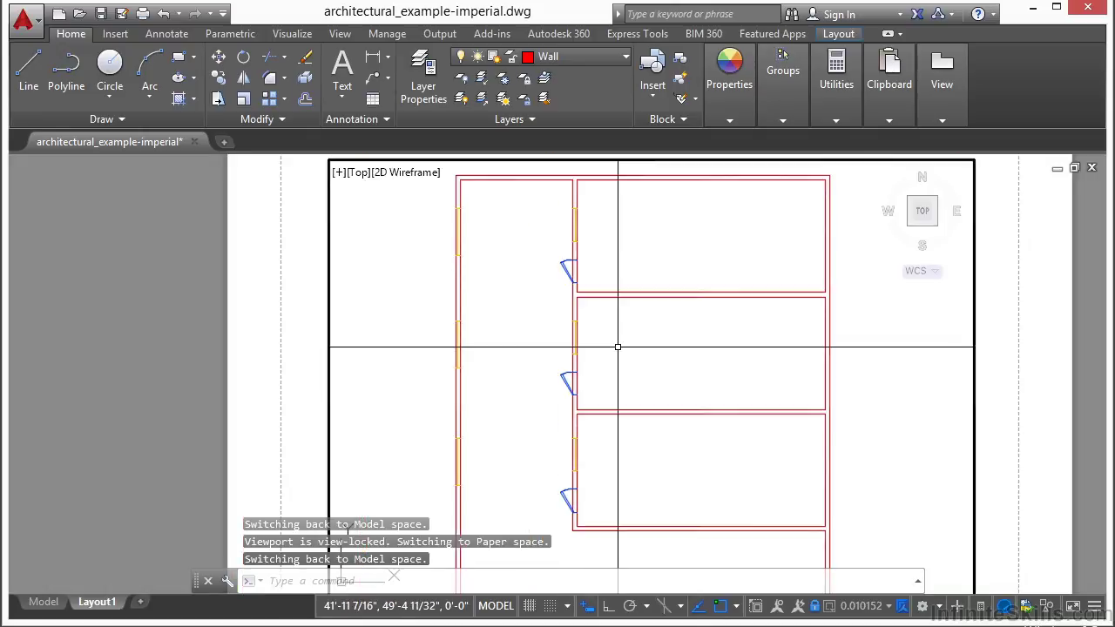
scroll(615, 346, down, 2)
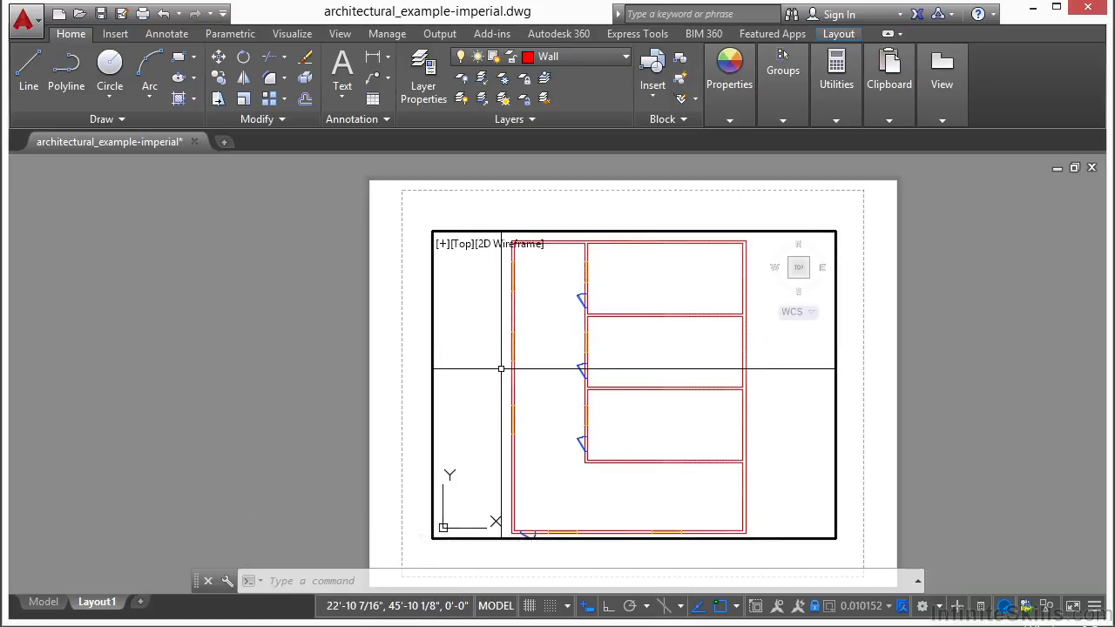
scroll(452, 355, down, 1)
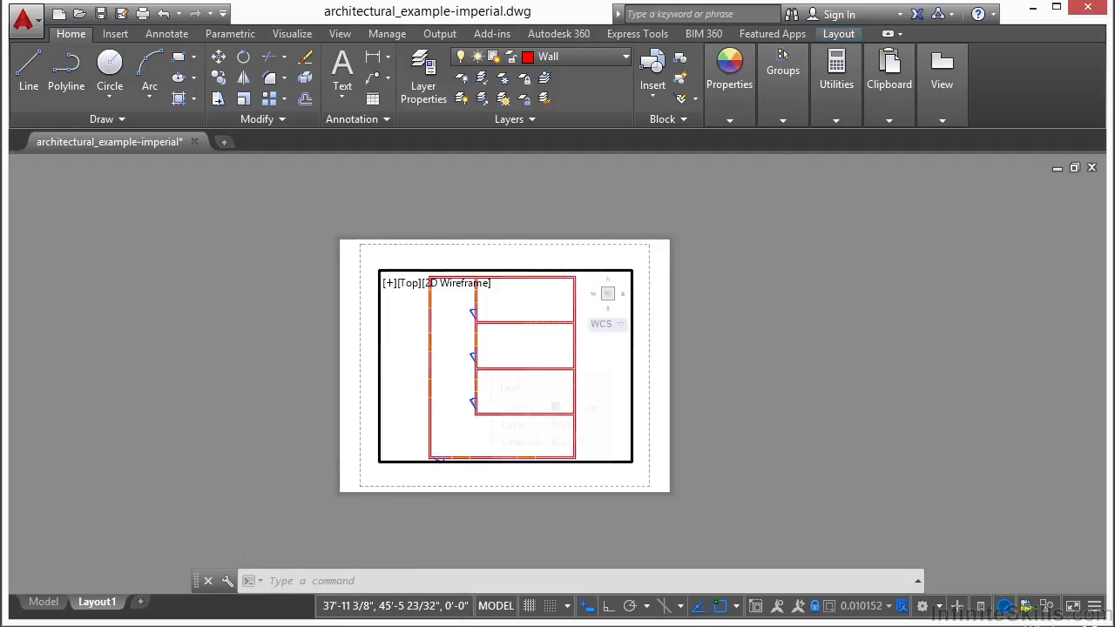
scroll(476, 357, up, 2)
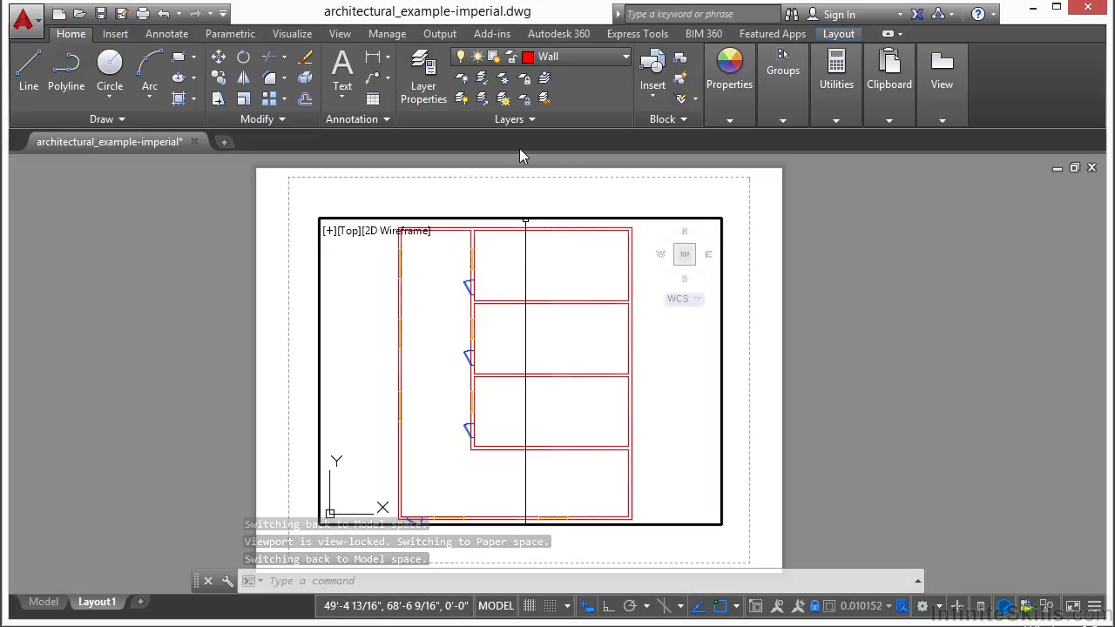
Freeze the Windows layer in Layout1's viewport by picking a window, and return to paper space
click(505, 85)
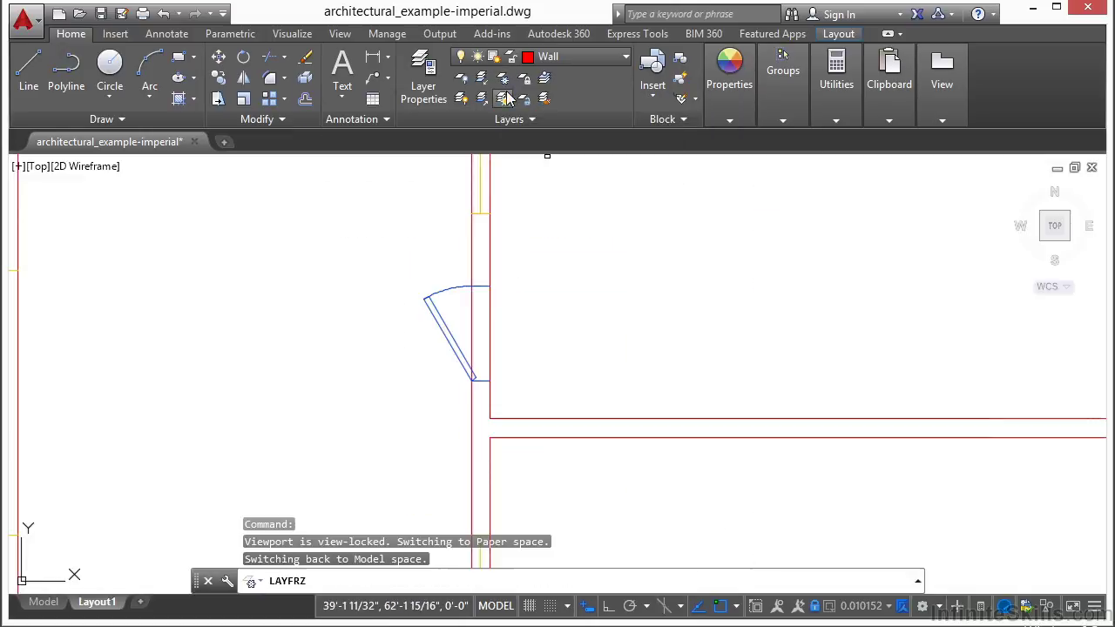
click(479, 203)
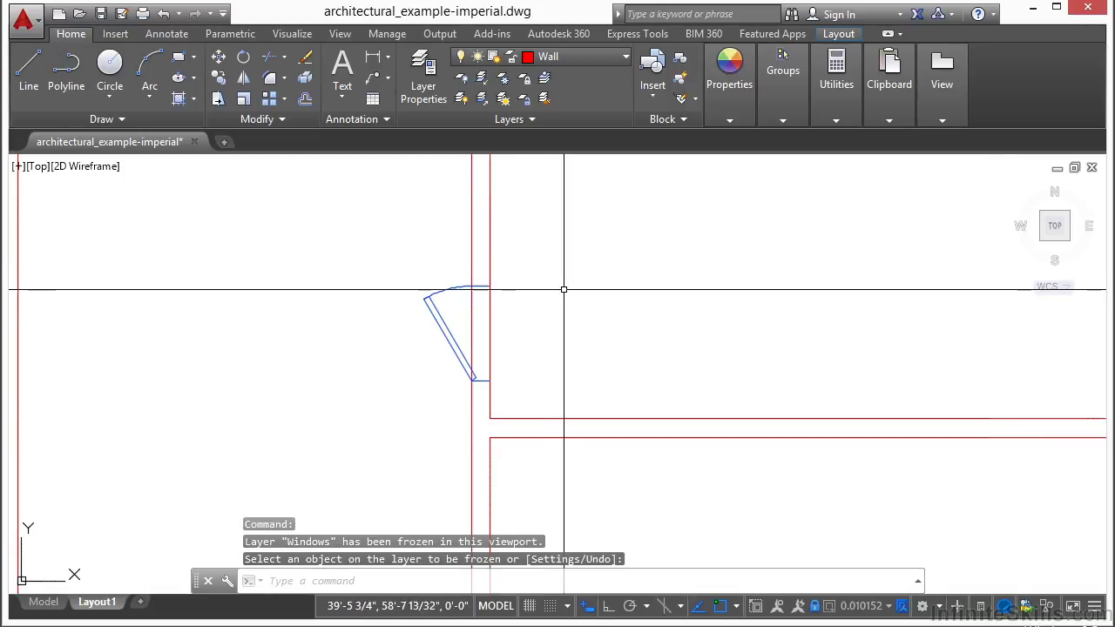
key(Return)
scroll(570, 341, down, 6)
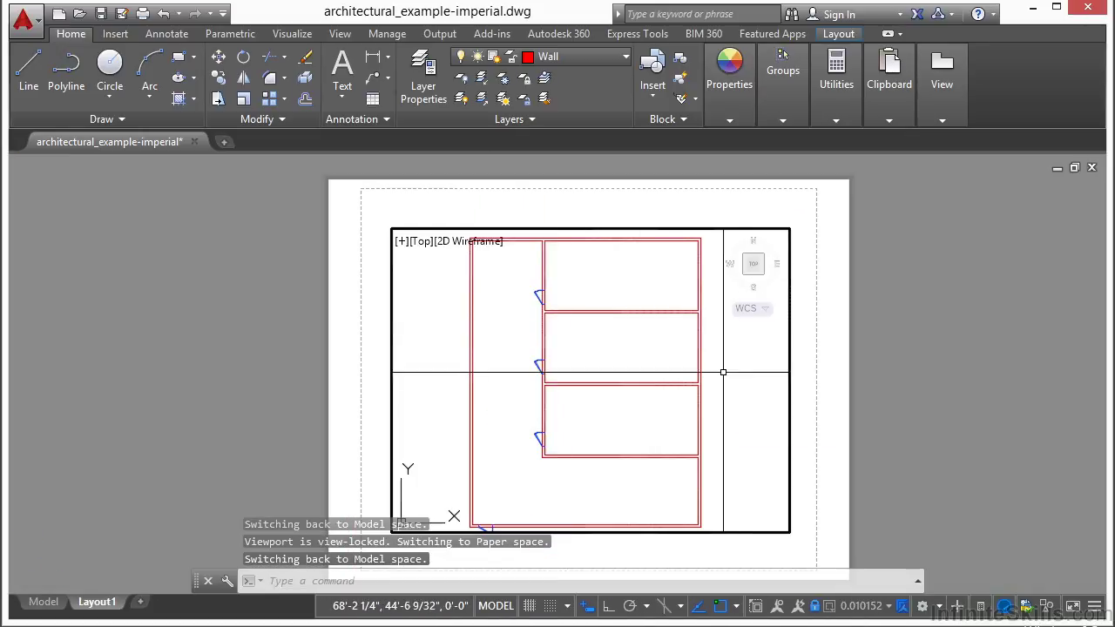
double_click(299, 406)
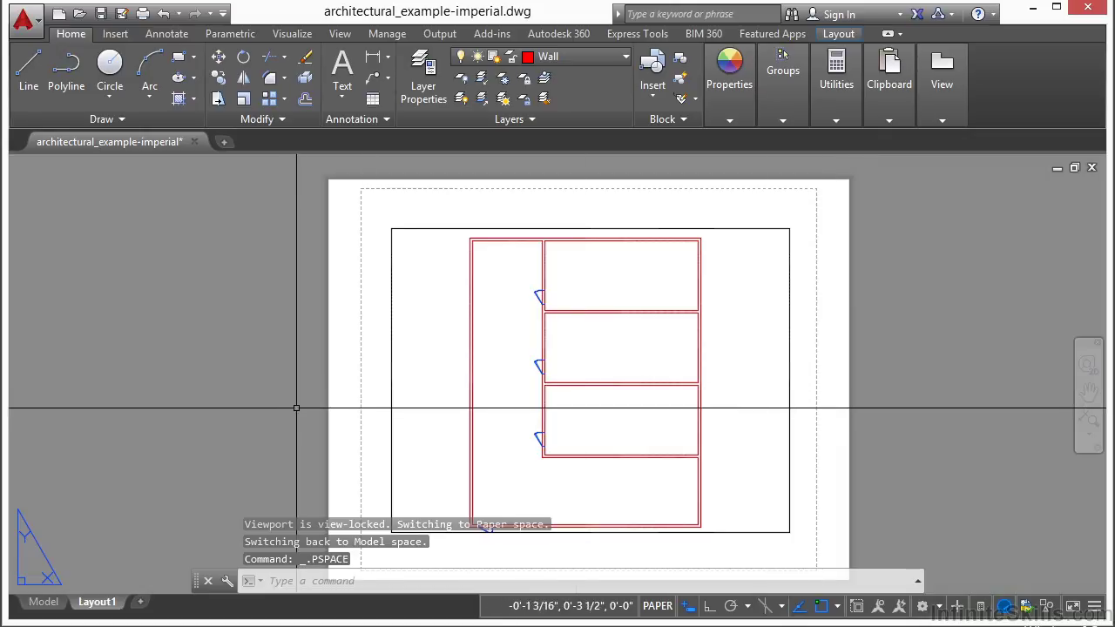
Inspect the floor plan in model space for the window objects and return to Layout1
click(45, 602)
scroll(471, 225, down, 4)
click(97, 602)
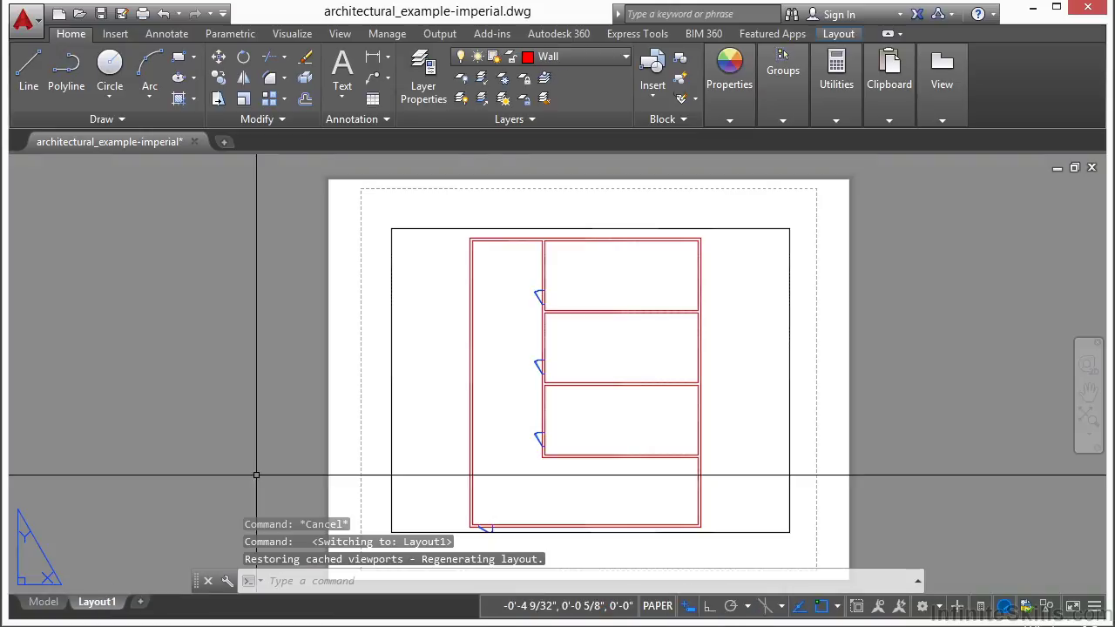
Turn off the Doors layer by picking a door inside Layout1's viewport, and return to paper space
double_click(560, 369)
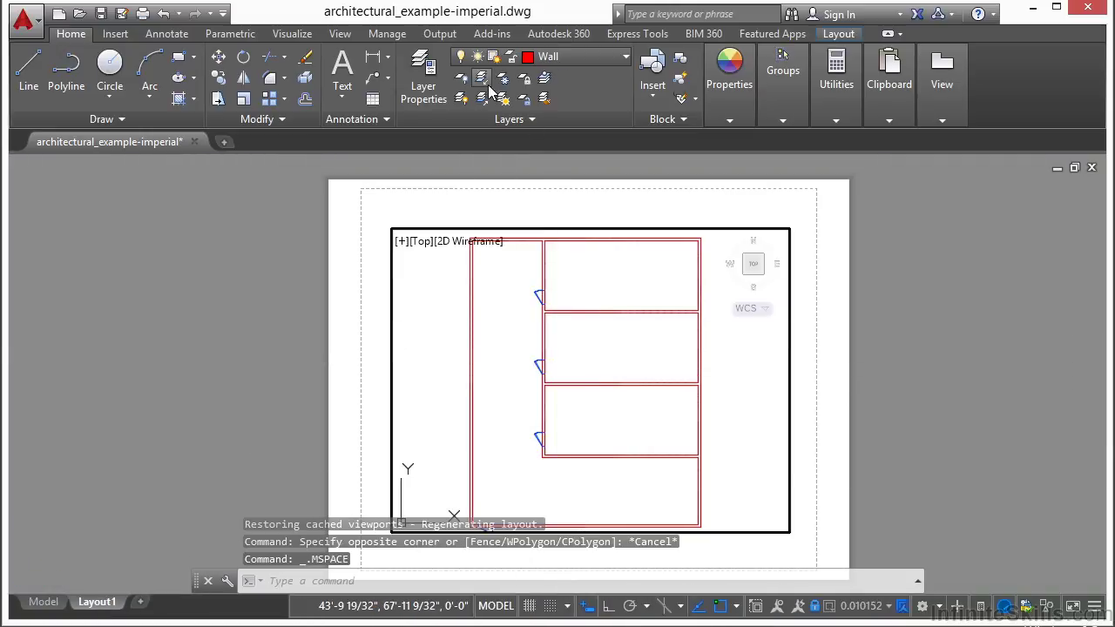
click(462, 78)
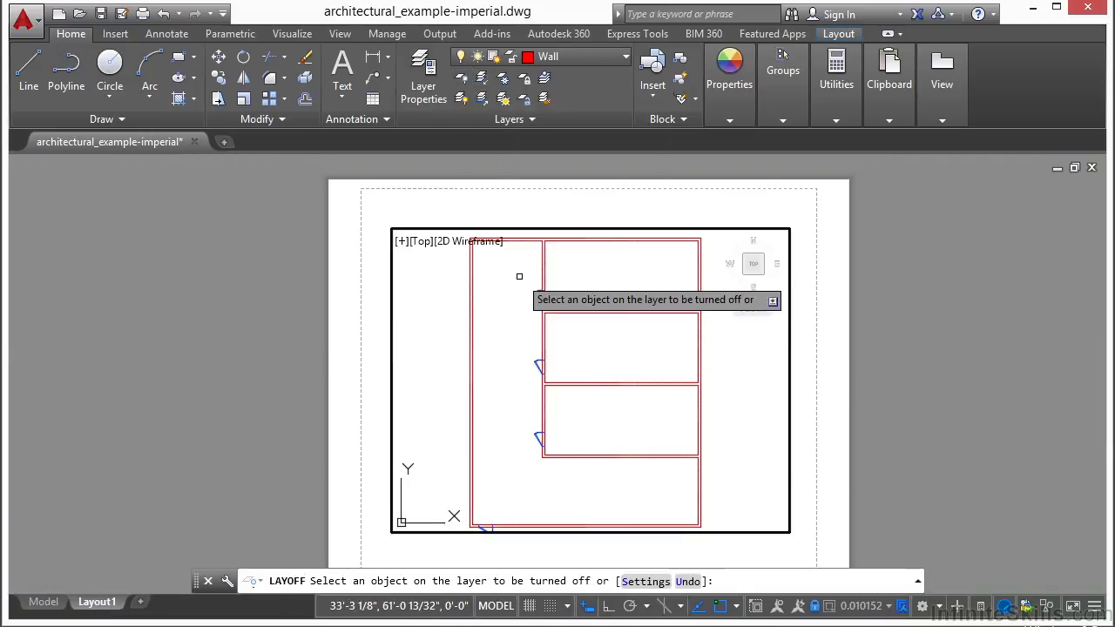
click(538, 296)
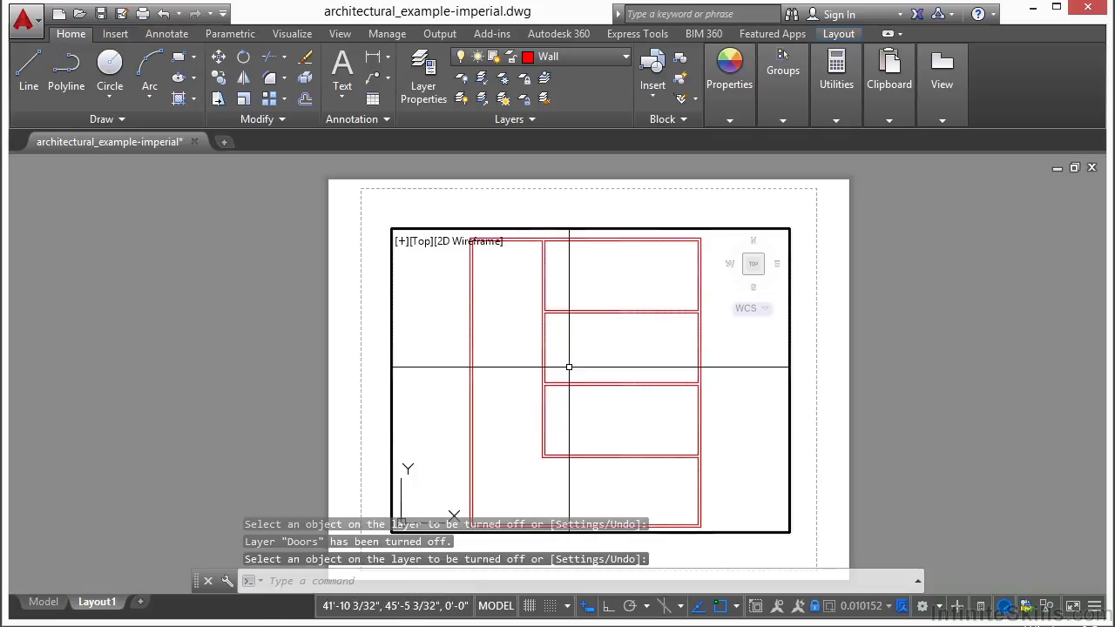
double_click(363, 366)
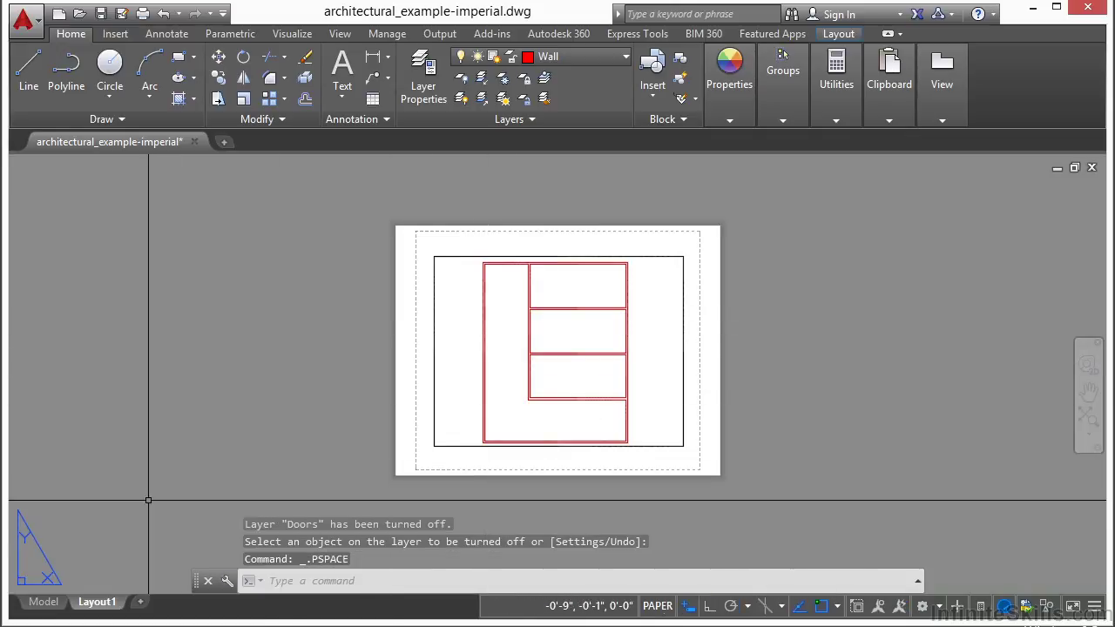
Switch to model space and lock the Wall layer by picking the floor plan's upper wall line
click(44, 601)
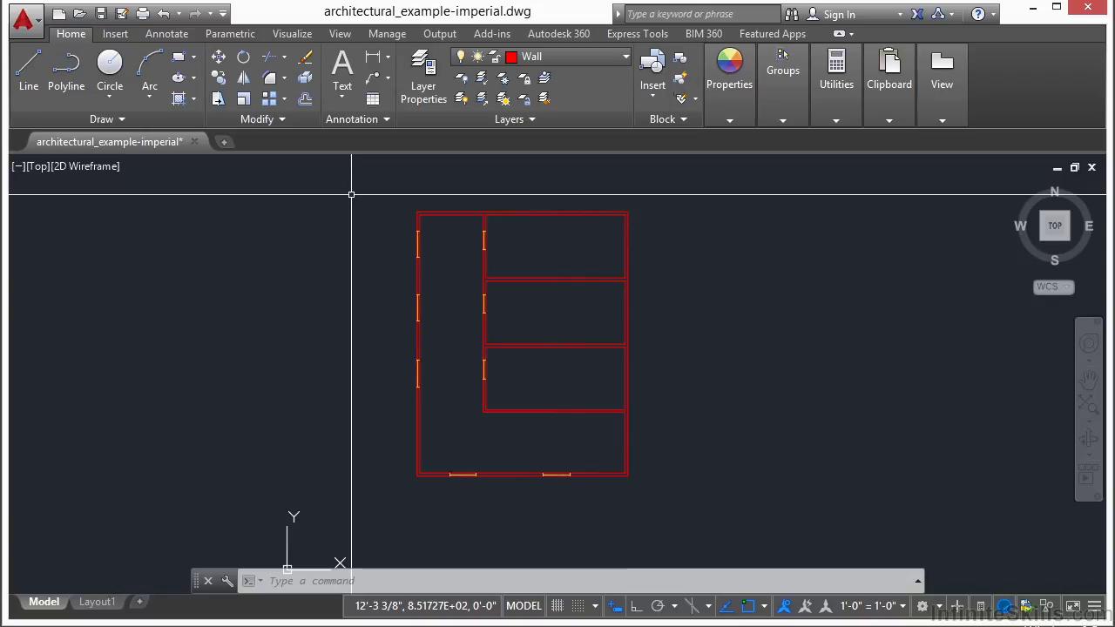
click(465, 212)
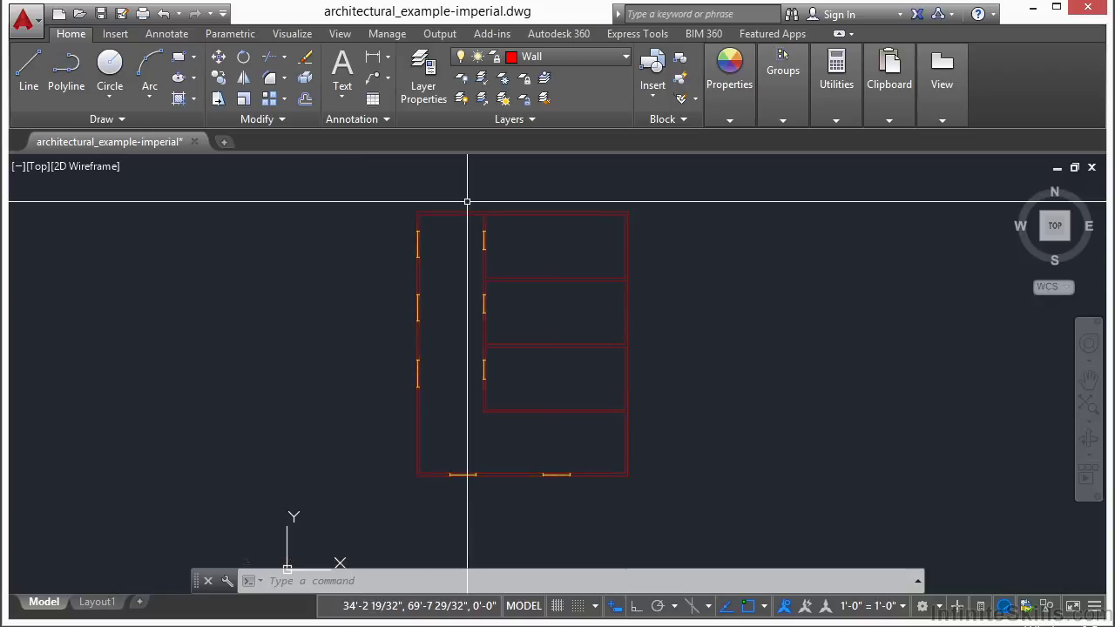
Try to move the upper wall lines of the floor plan while their layer is locked
text(m)
key(Return)
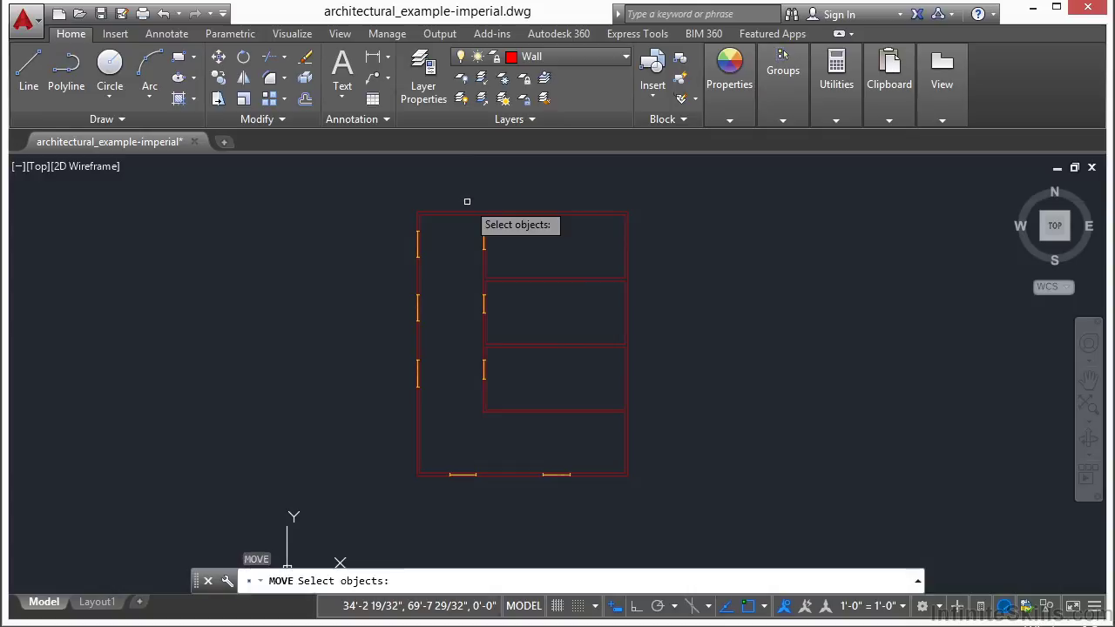
click(466, 190)
click(461, 224)
click(454, 228)
click(451, 280)
key(Return)
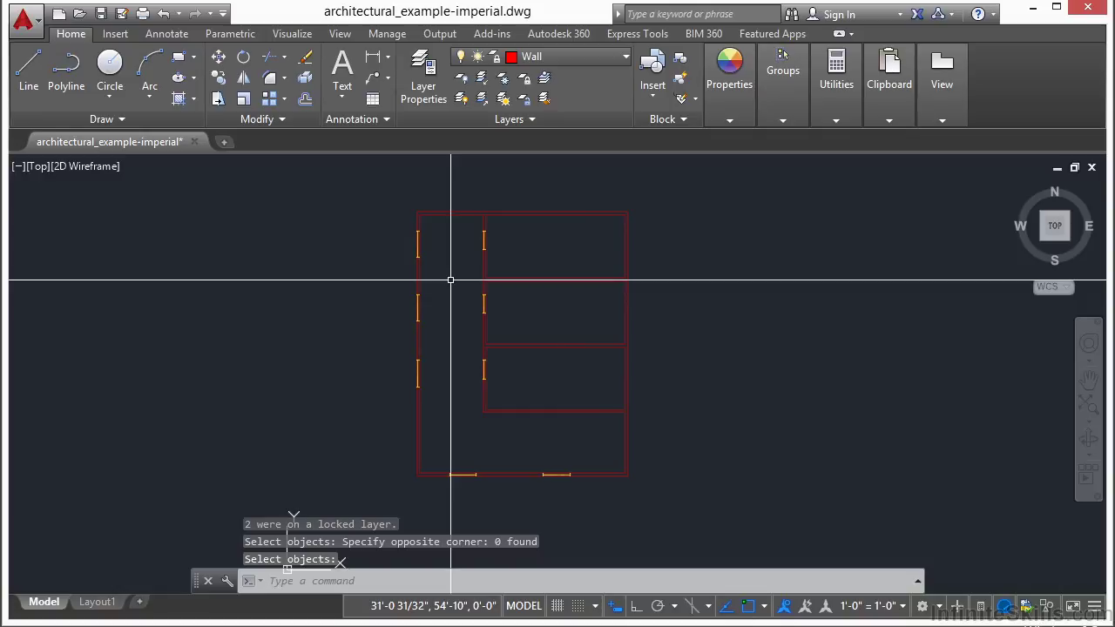